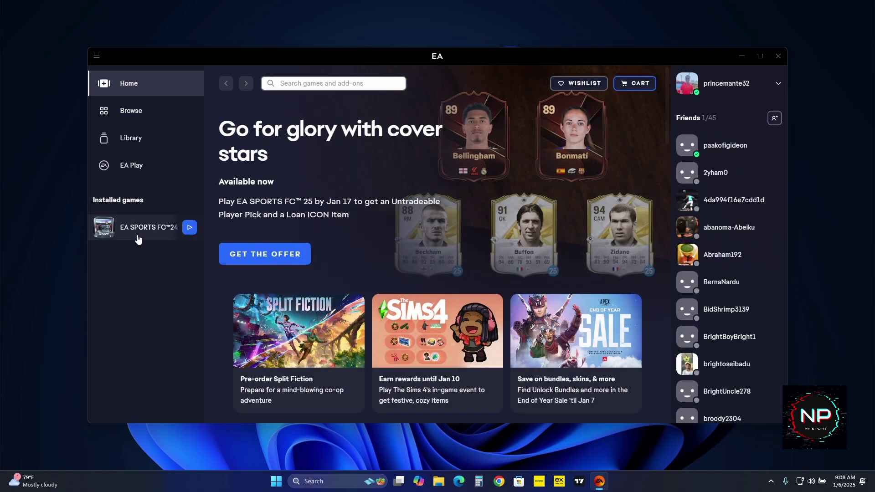
Go to the library's My games and select the EA SPORTS FC 25 tile
{"action": "left_click", "coordinate": [171, 141]}
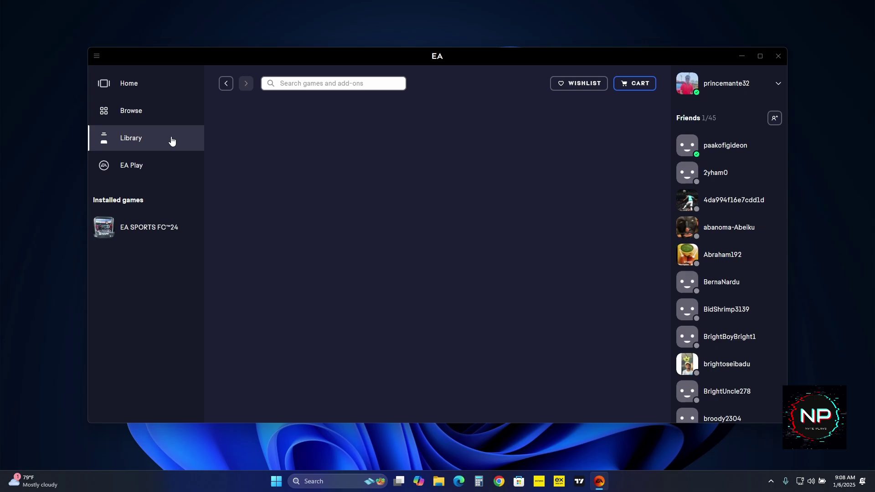
{"action": "scroll", "coordinate": [528, 288], "scroll_direction": "down", "scroll_amount": 3}
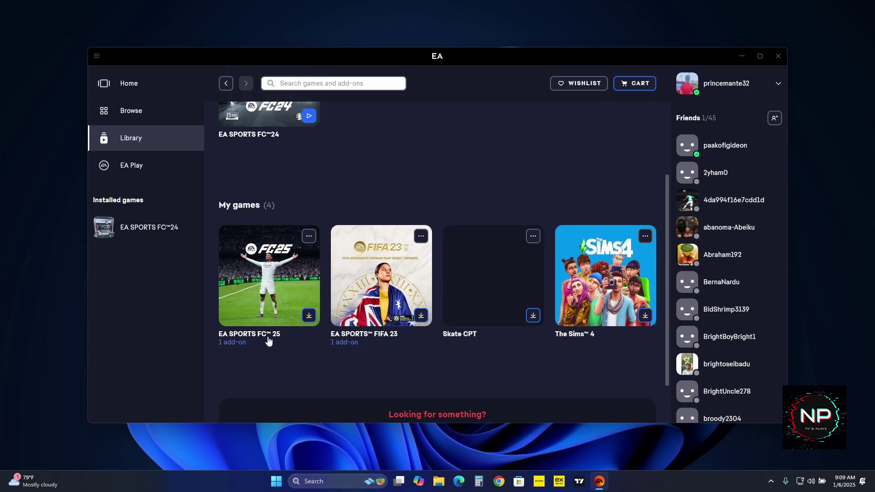
{"action": "left_click", "coordinate": [296, 269]}
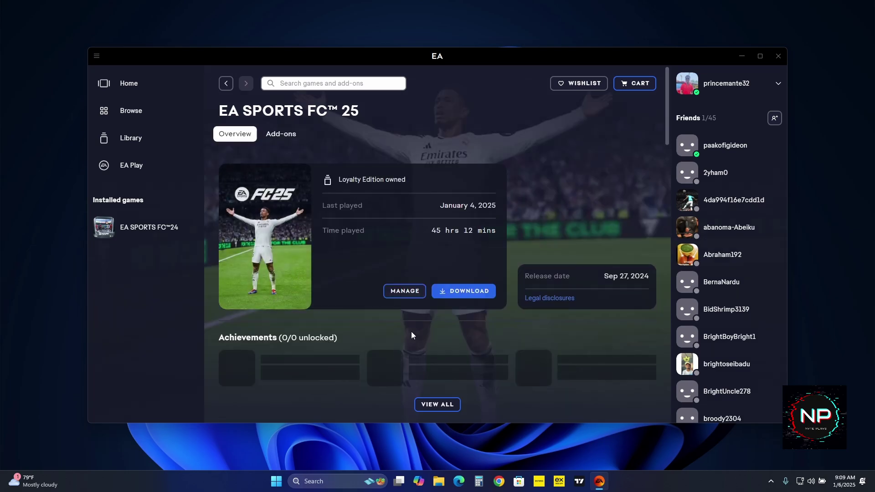
Show FC 25's download options revealing install location C:\Program Files\EA Games, then bring up File Explorer
{"action": "left_click", "coordinate": [476, 292]}
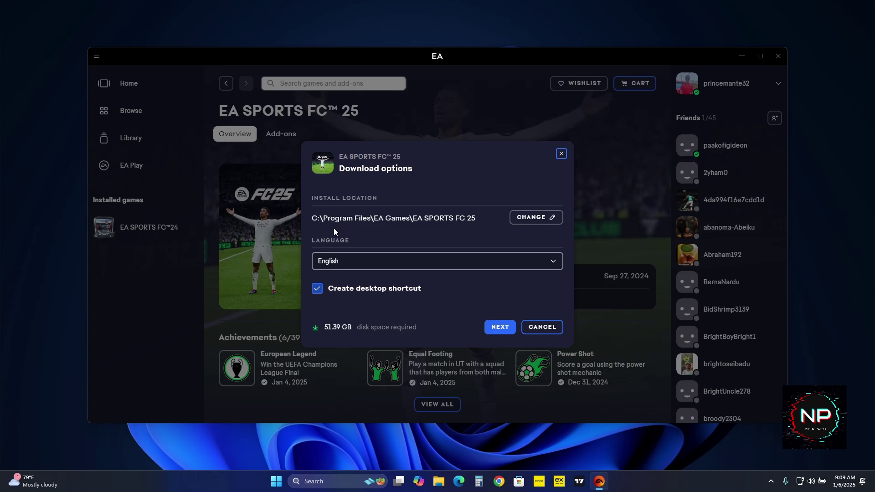
{"action": "key", "text": "super+e"}
Browse This PC > Local Disk (C:) > Program Files > EA Games and add a second tab
{"action": "left_click", "coordinate": [88, 370]}
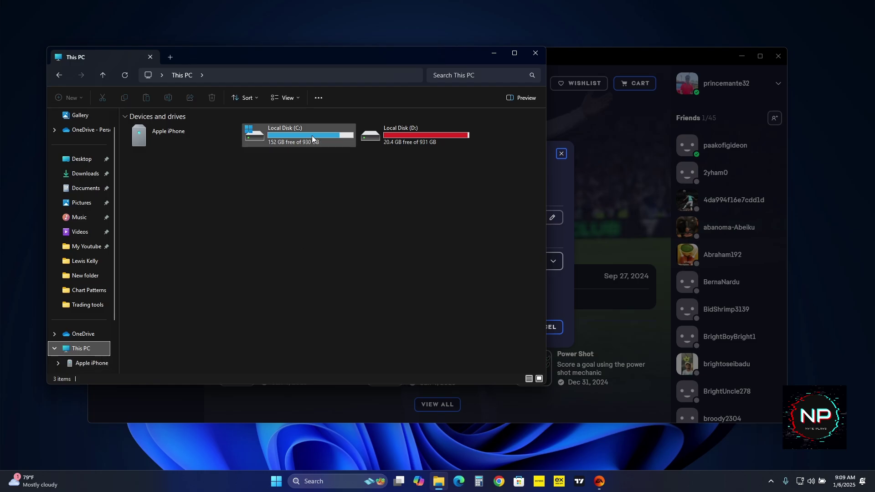
{"action": "double_click", "coordinate": [299, 131]}
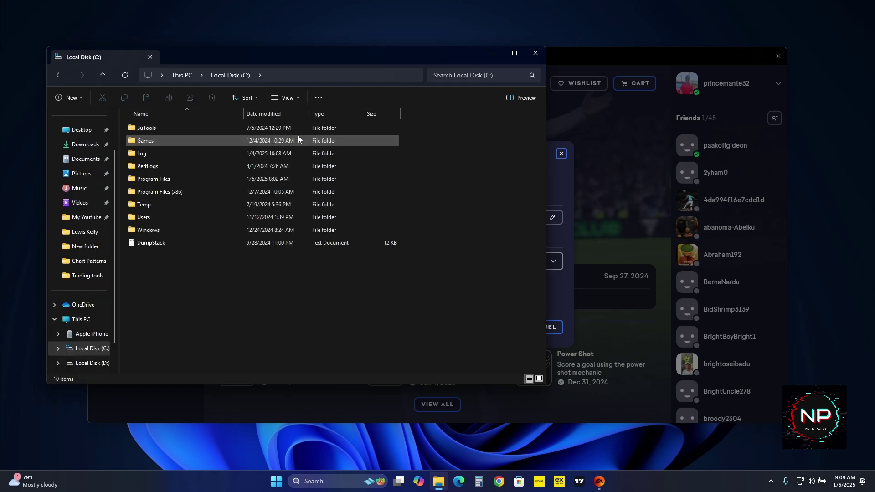
{"action": "double_click", "coordinate": [180, 181]}
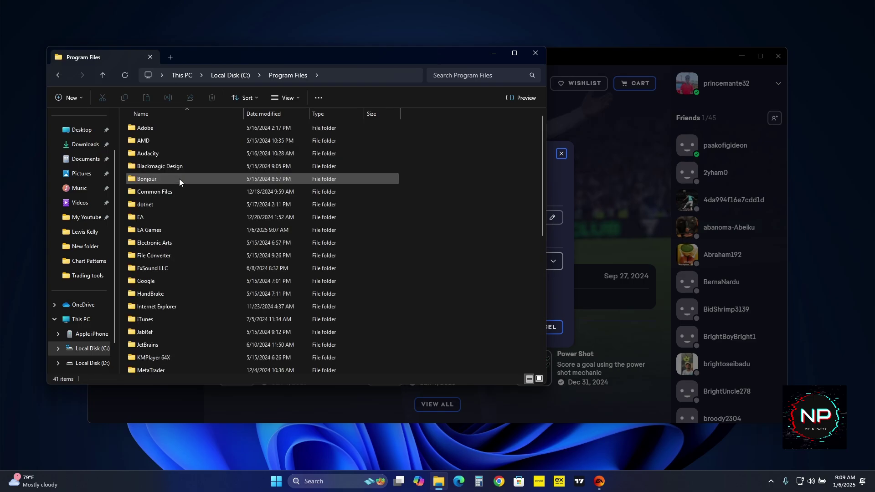
{"action": "double_click", "coordinate": [159, 231]}
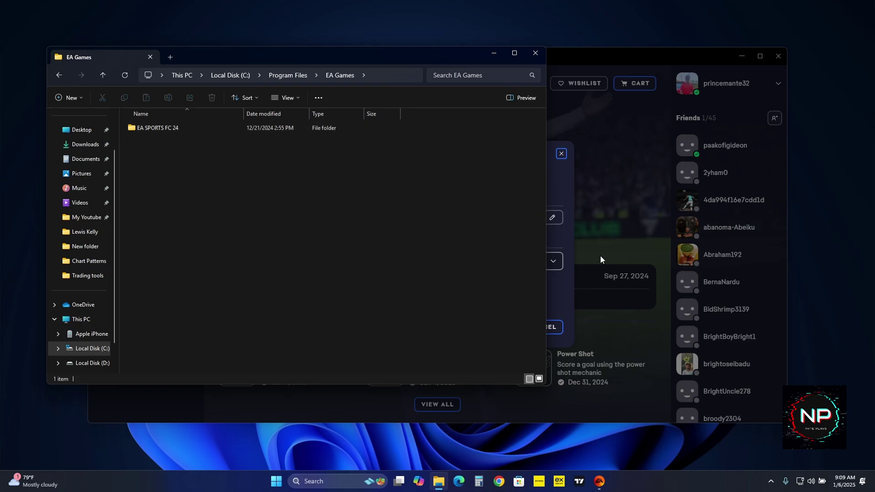
{"action": "left_click", "coordinate": [170, 55]}
Move the EA SPORTS FC 25 folder from the Desktop into EA Games, granting administrator permission
{"action": "left_click", "coordinate": [93, 178]}
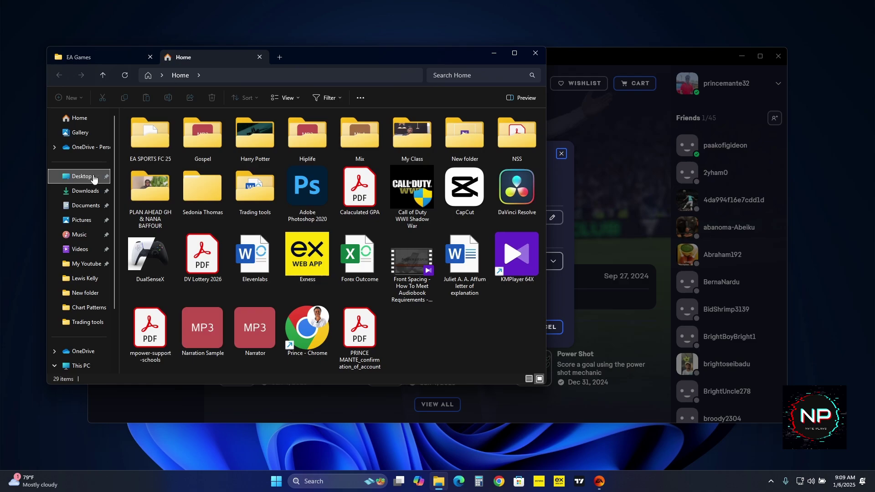
{"action": "left_click", "coordinate": [149, 141]}
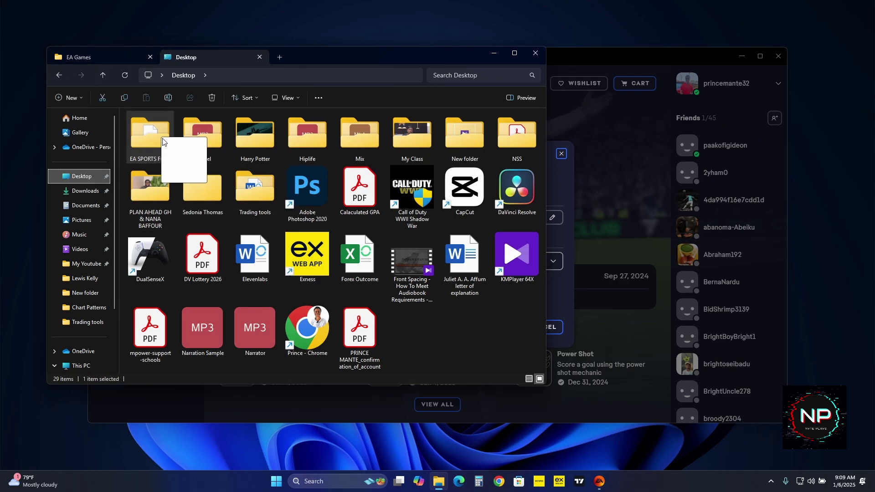
{"action": "mouse_move", "coordinate": [162, 141]}
{"action": "left_mouse_down"}
{"action": "mouse_move", "coordinate": [88, 58]}
{"action": "mouse_move", "coordinate": [229, 181]}
{"action": "left_mouse_up"}
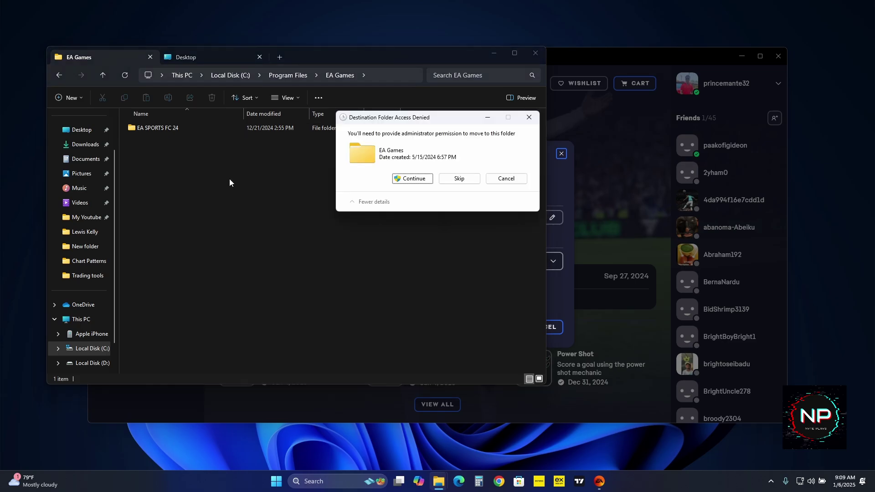
{"action": "left_click", "coordinate": [414, 179]}
Restart the EA app and go to the now-installed EA SPORTS FC 25 game page
{"action": "left_click", "coordinate": [502, 171]}
{"action": "left_click", "coordinate": [610, 172]}
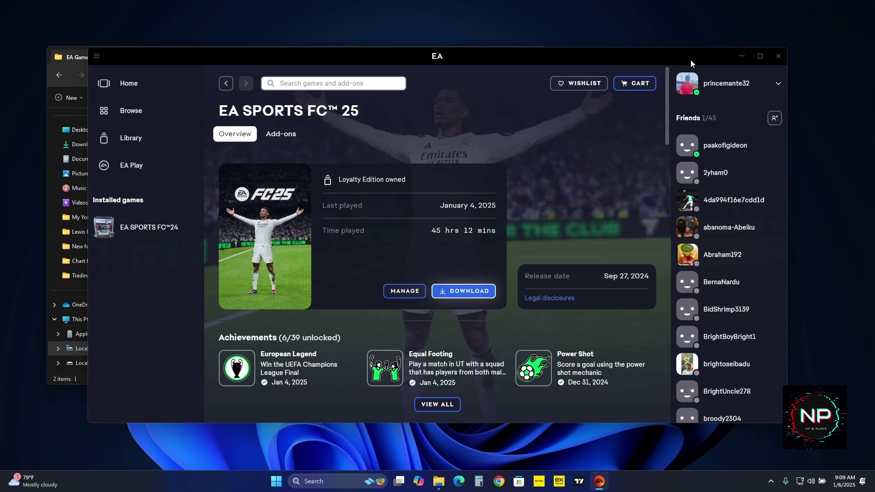
{"action": "left_click", "coordinate": [777, 57]}
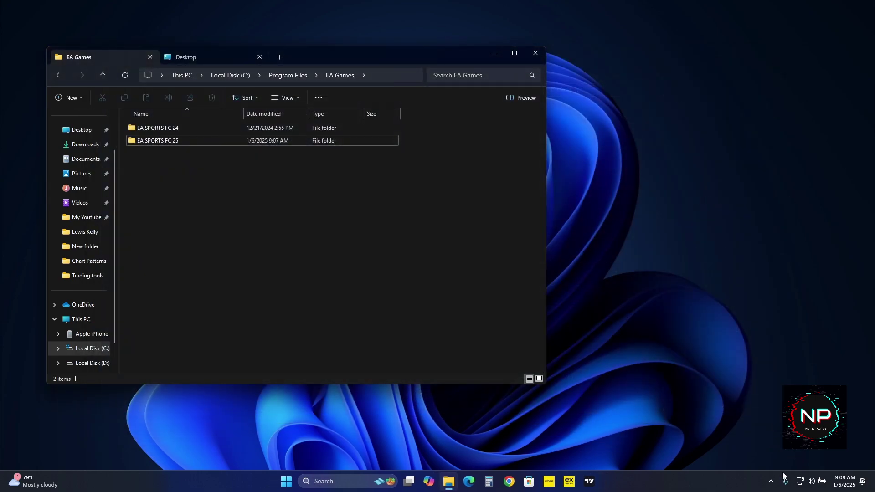
{"action": "left_click", "coordinate": [770, 483]}
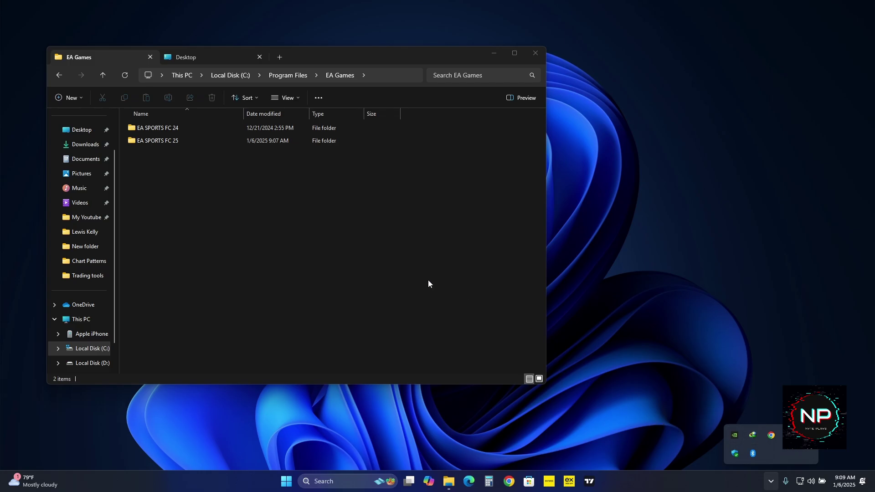
{"action": "key", "text": "super"}
{"action": "type", "text": "ea"}
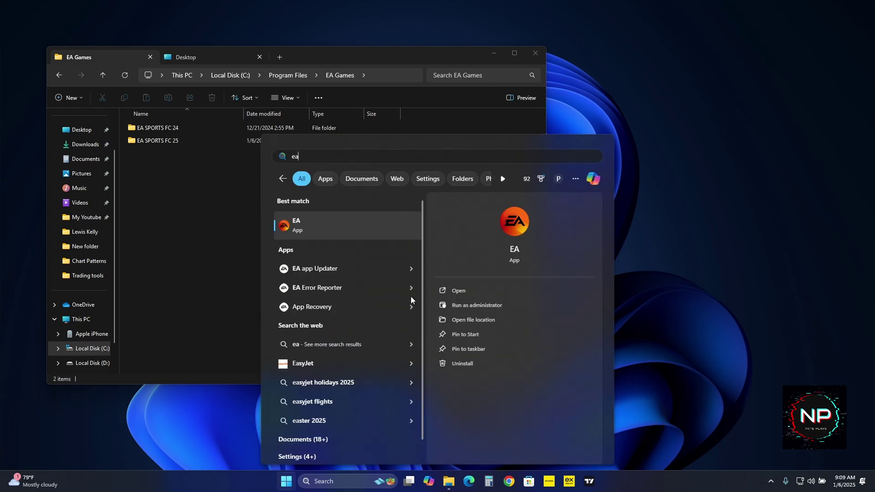
{"action": "key", "text": "Return"}
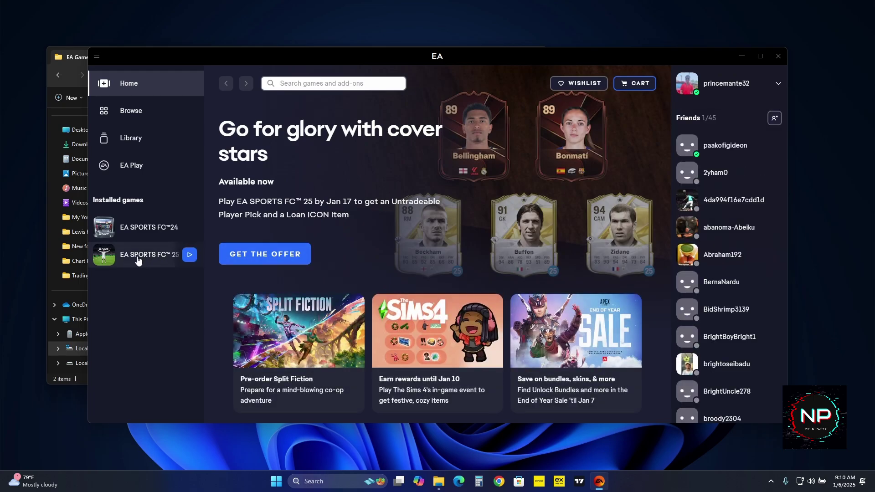
{"action": "left_click", "coordinate": [138, 261]}
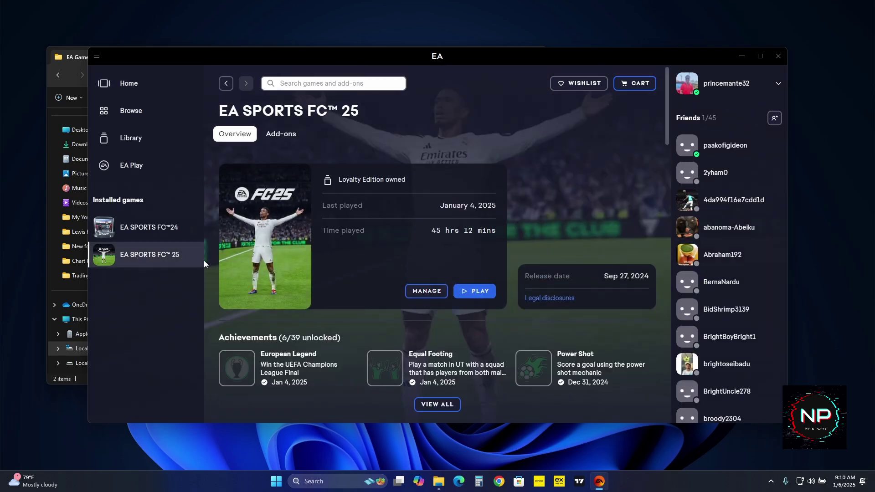
Start EA SPORTS FC 25 with PLAY
{"action": "left_click", "coordinate": [474, 295]}
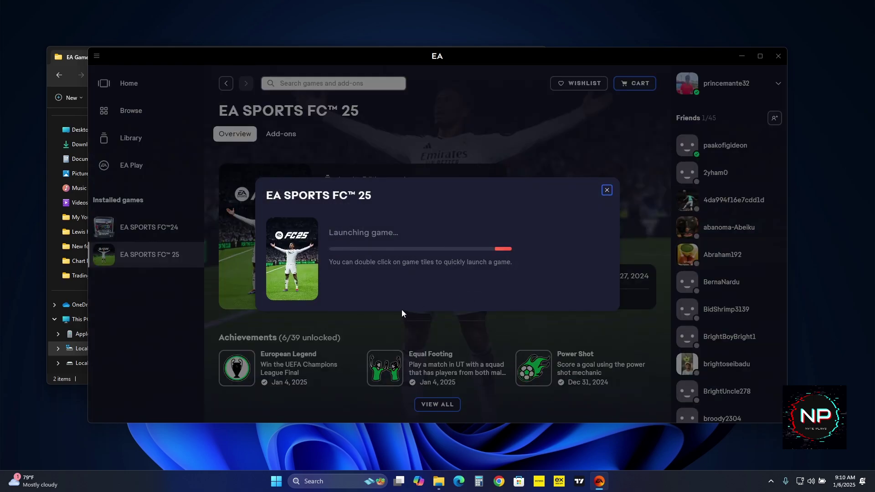